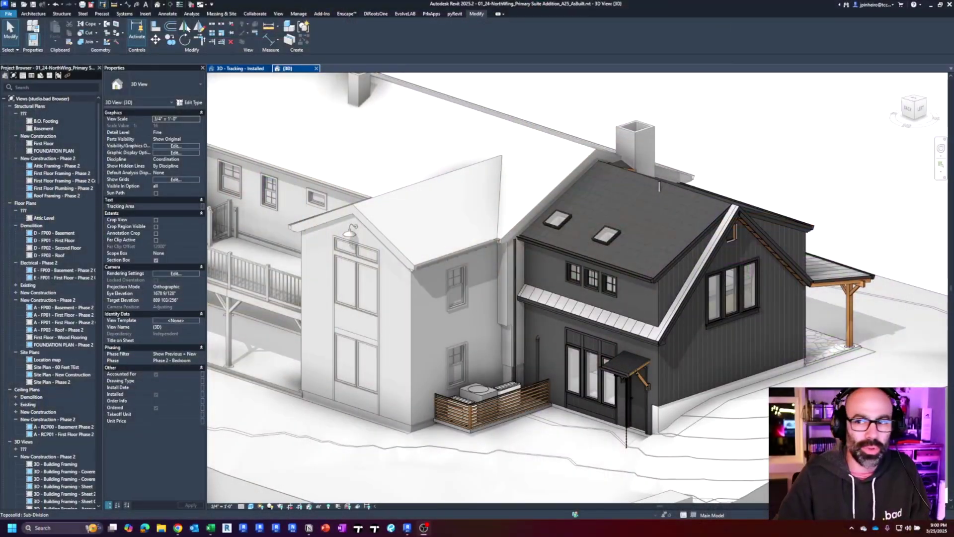
# - Look over the uploaded design views in Autodesk Viewer in the browser, and return to the Revit model
pyautogui.click(177, 527)
pyautogui.click(137, 23)
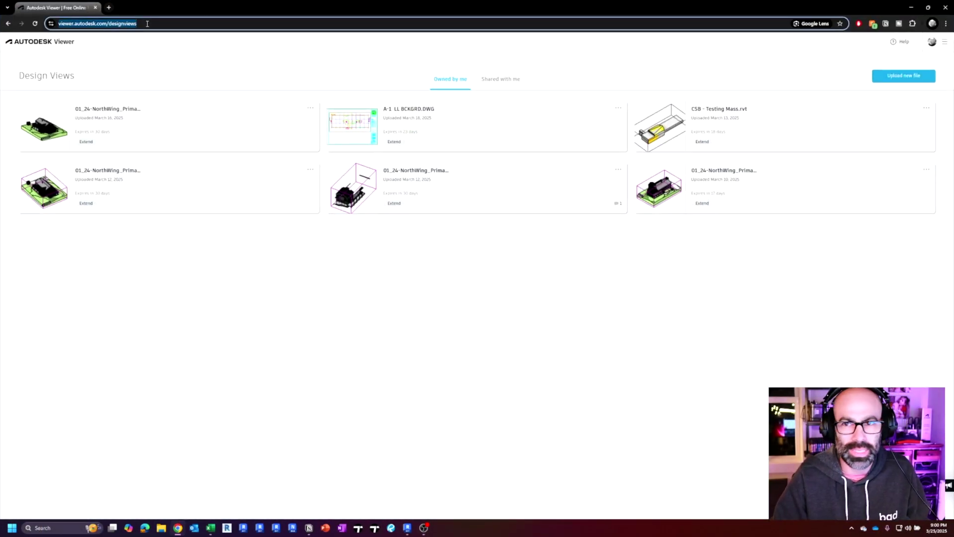
pyautogui.click(214, 234)
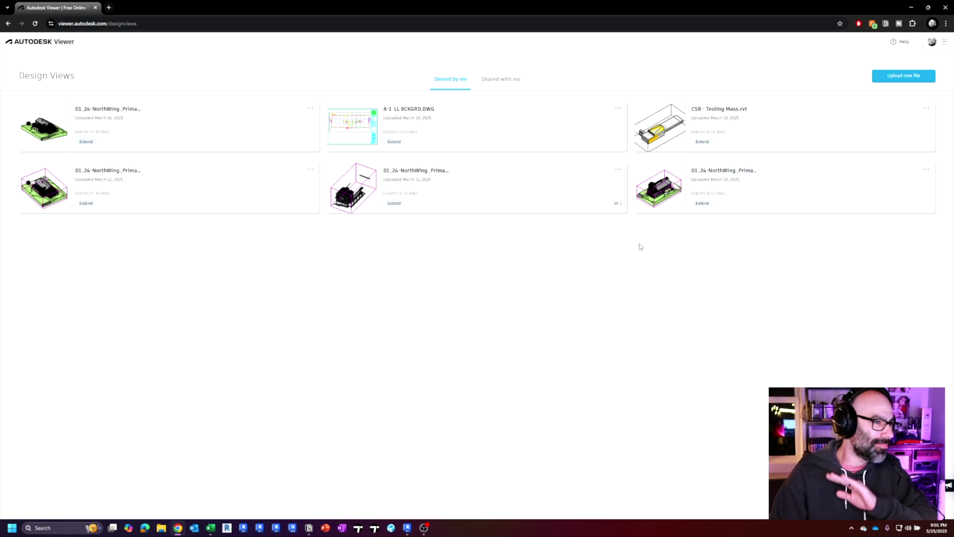
pyautogui.click(912, 9)
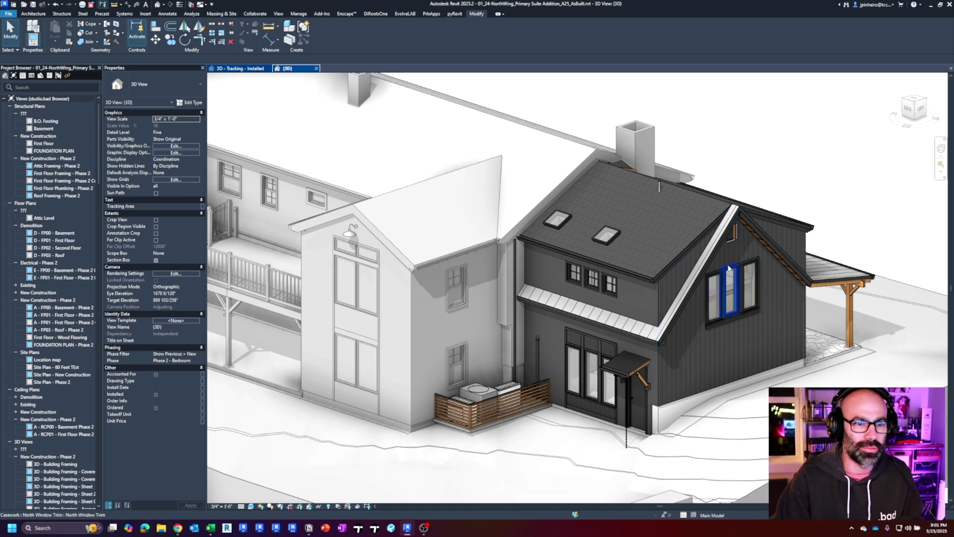
# - Open the Publish Settings that control which views and sheets of the model go to the cloud
pyautogui.scroll(3, 742, 171)
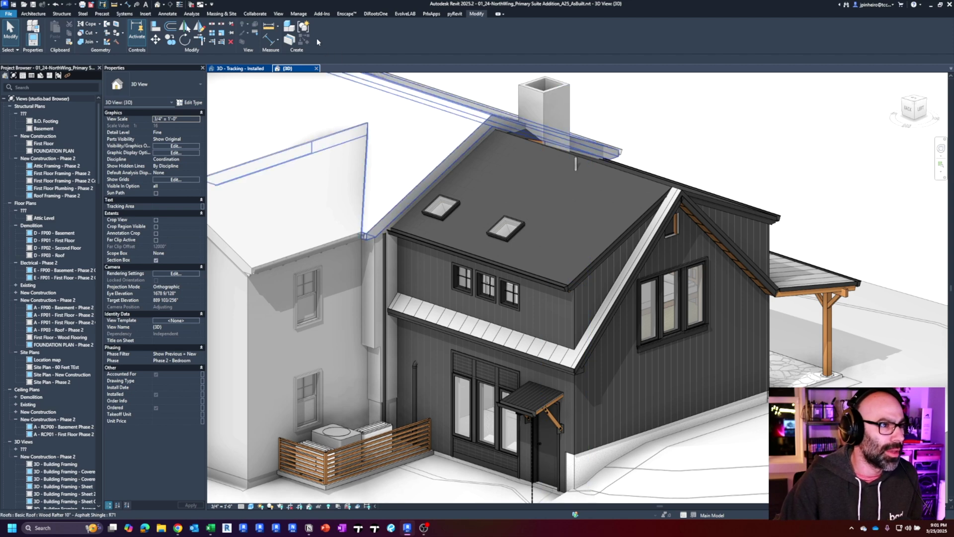
pyautogui.click(283, 15)
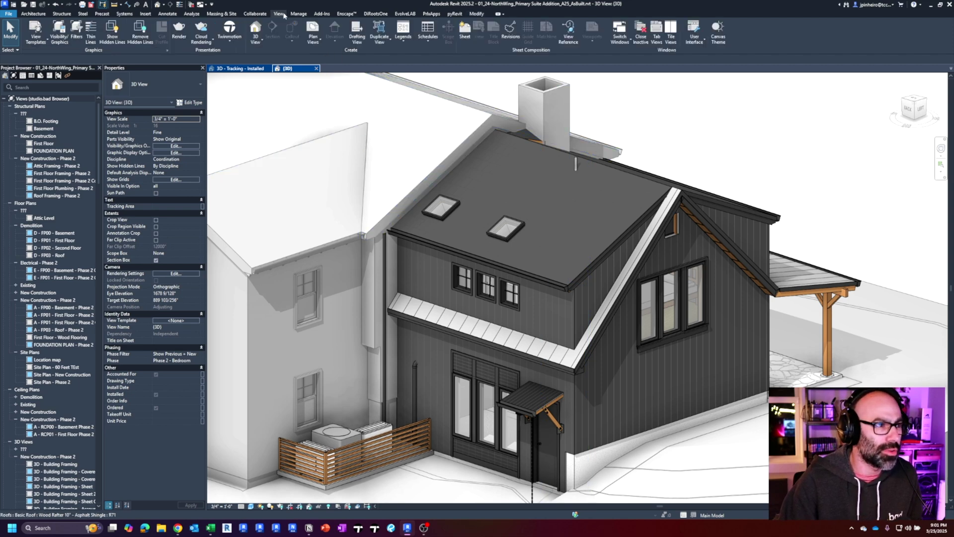
pyautogui.click(255, 14)
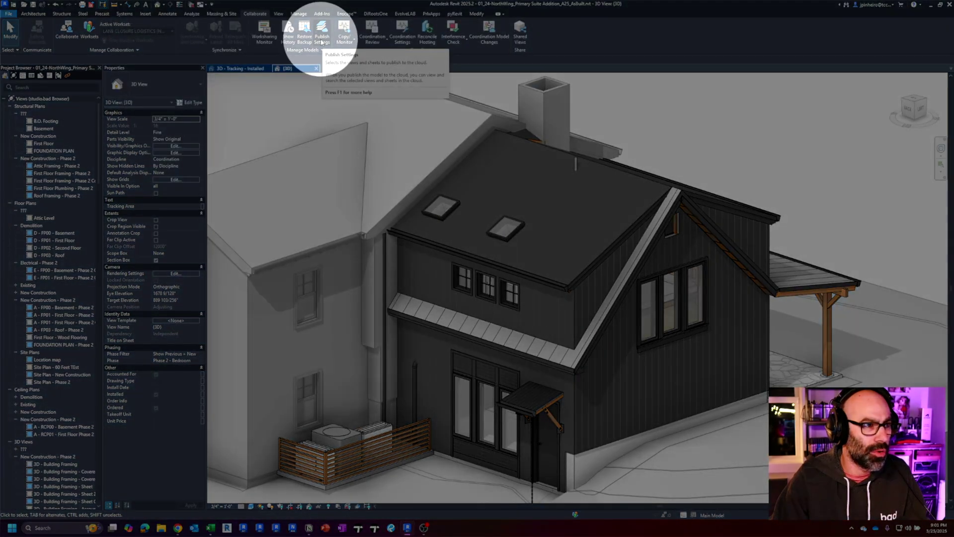
pyautogui.click(322, 39)
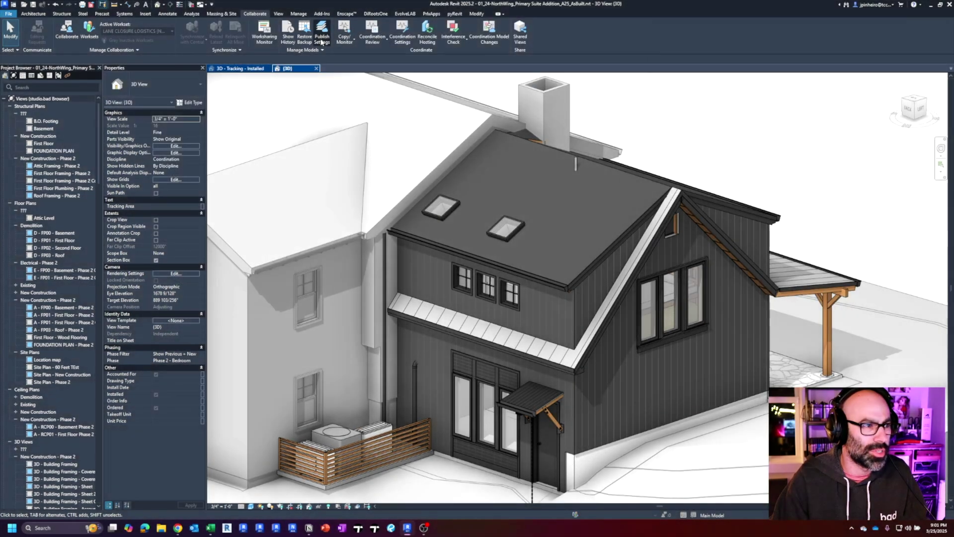
# - Review the 3D views and sheets included in the "Permit set with 3D" set and save the publish settings
pyautogui.scroll(5, 497, 299)
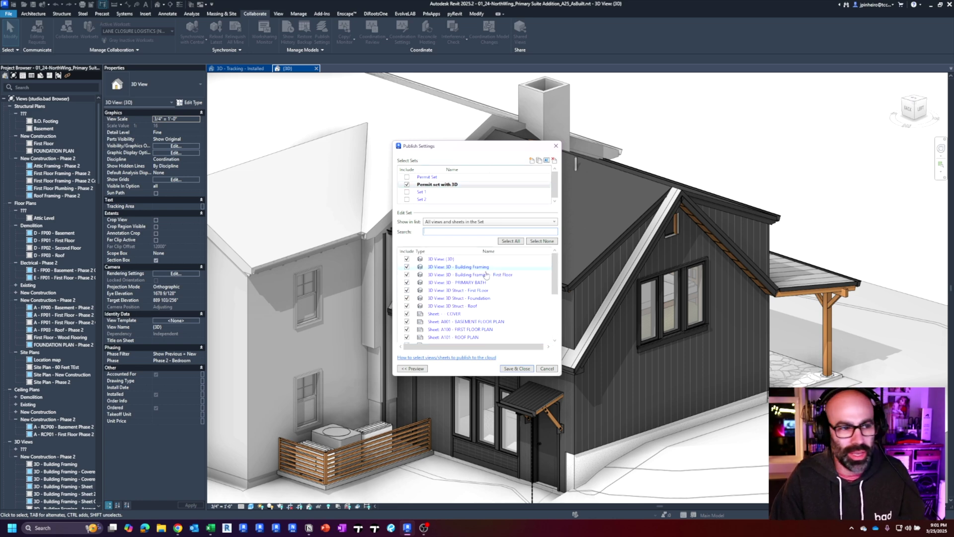
pyautogui.scroll(-3, 487, 282)
pyautogui.scroll(4, 489, 286)
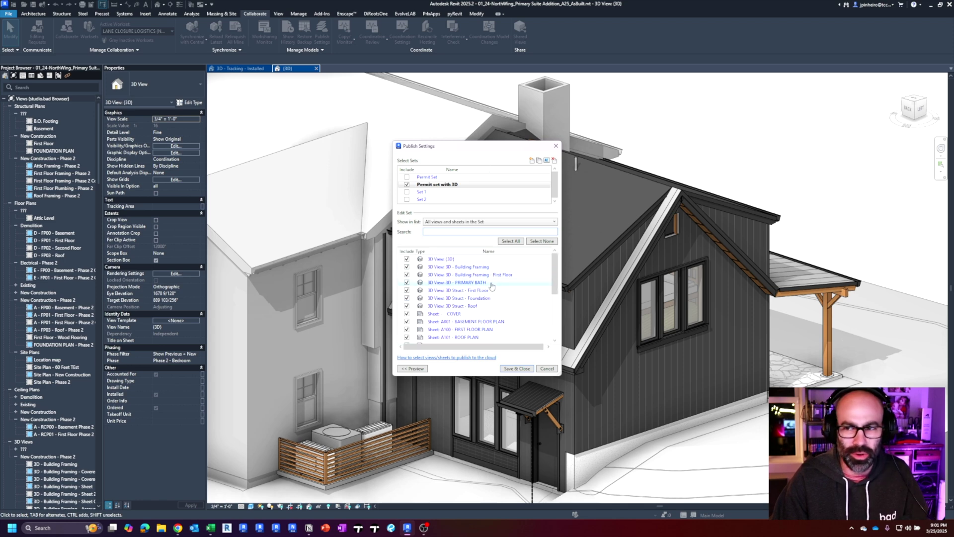
pyautogui.scroll(-4, 484, 308)
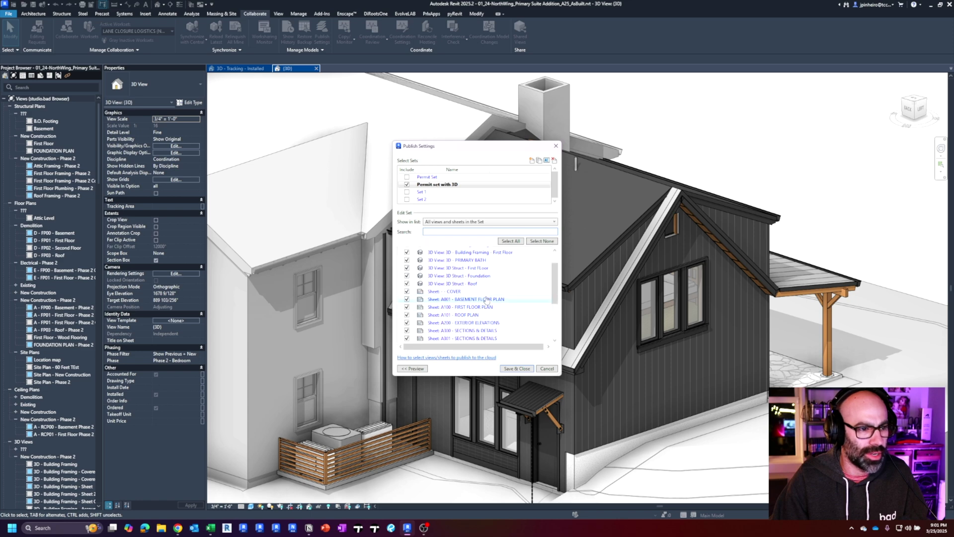
pyautogui.scroll(-1, 484, 308)
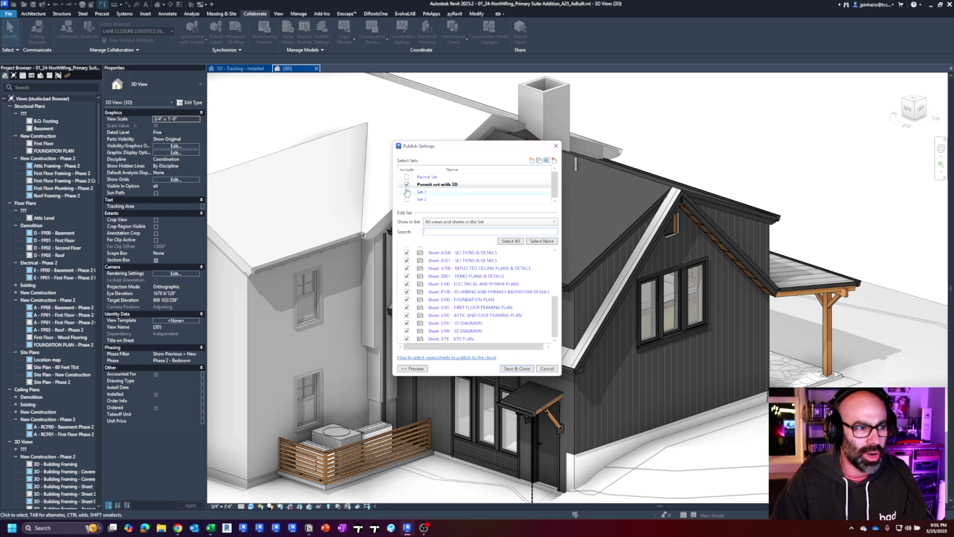
pyautogui.click(516, 368)
pyautogui.scroll(1, 534, 356)
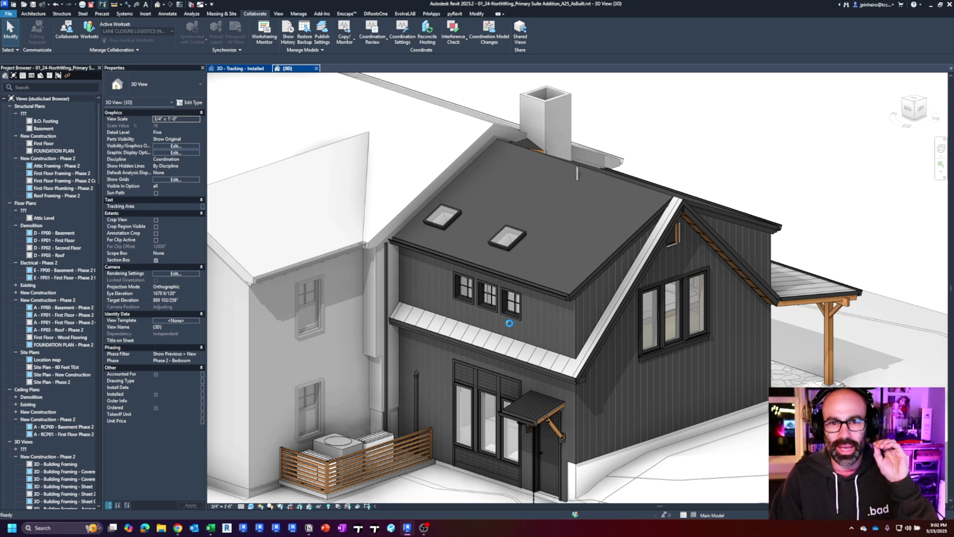
# - Switch to Autodesk Viewer in the browser and open the most recently uploaded NorthWing model from the design views
pyautogui.hotkey('alt', 'Tab')
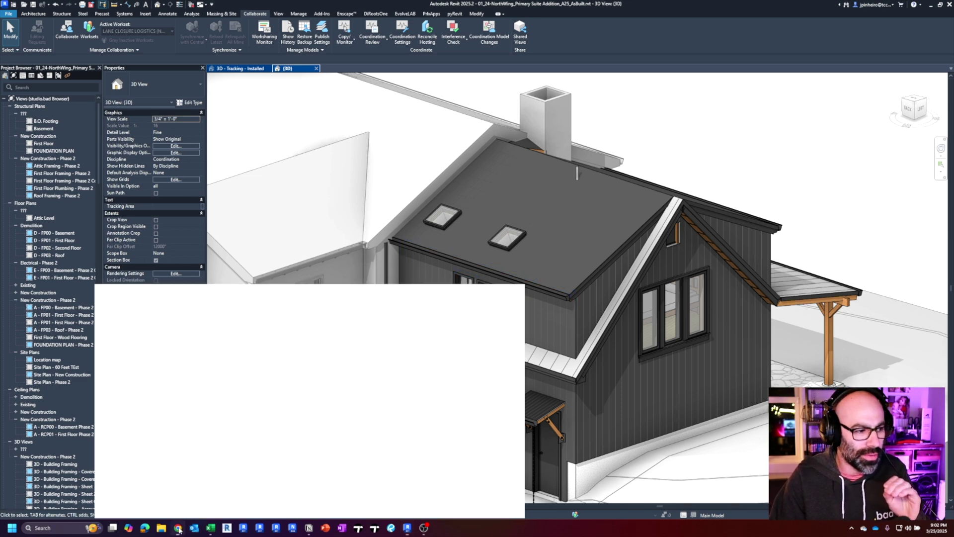
pyautogui.click(903, 76)
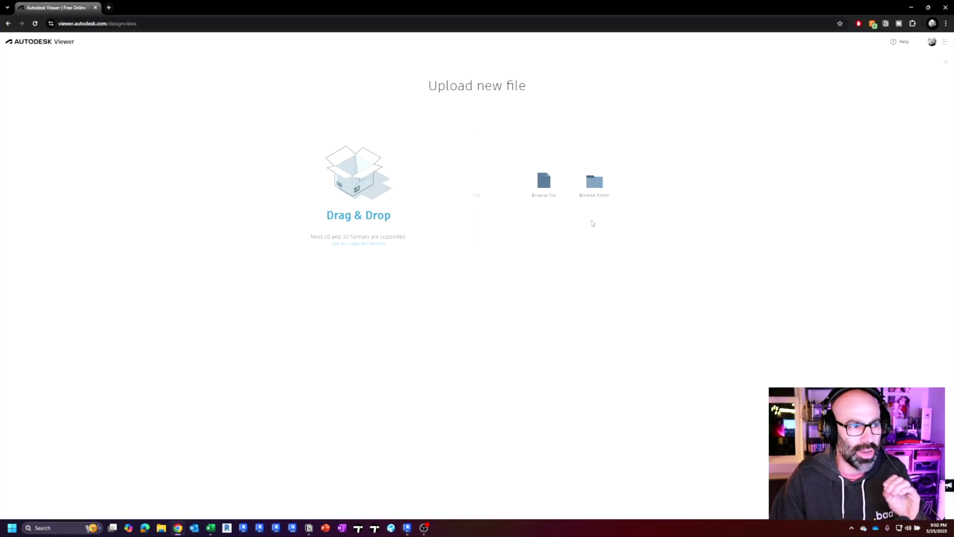
pyautogui.click(8, 23)
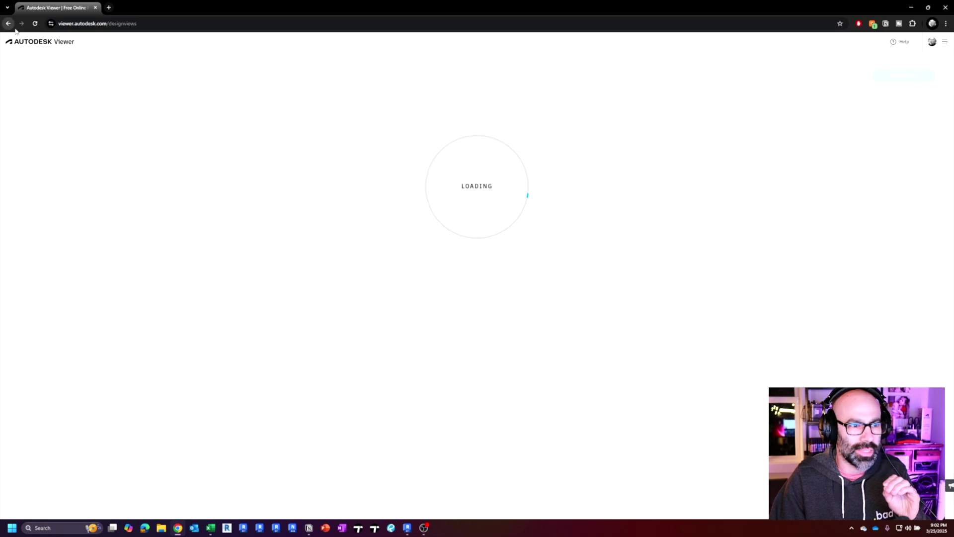
pyautogui.click(140, 123)
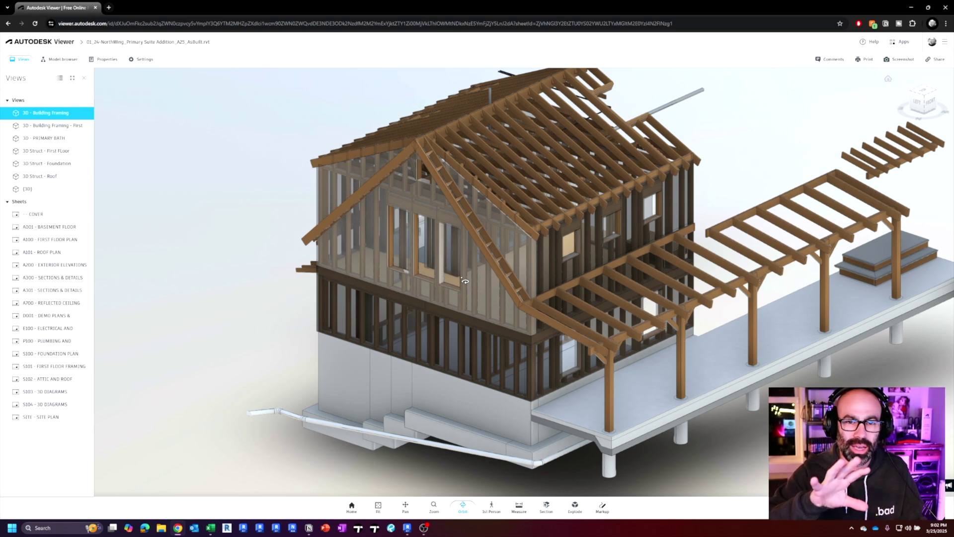
# - Examine the 3D - Building Framing, 3D - Building Framing - First and 3D Struct - First Floor views of the uploaded model
pyautogui.moveTo(465, 282); pyautogui.dragTo(135, 143)
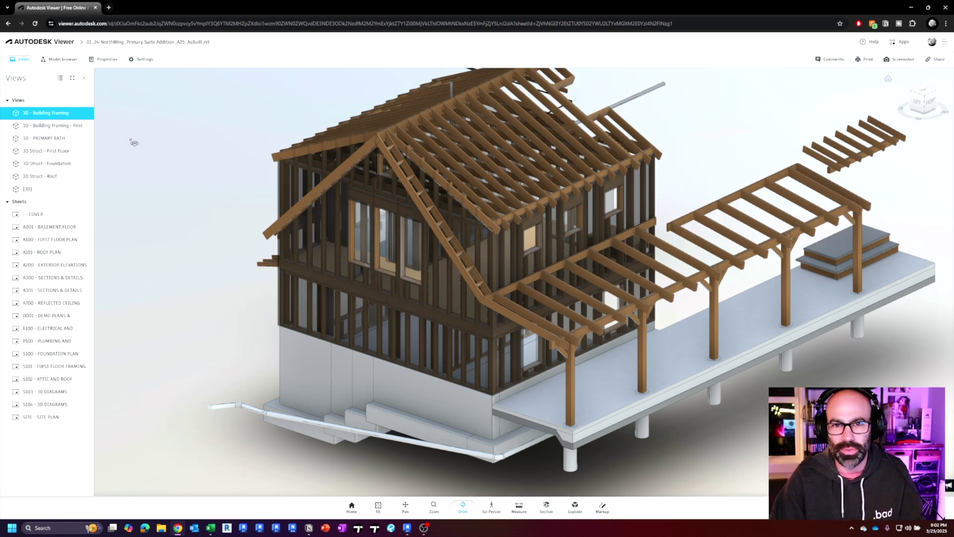
pyautogui.click(56, 129)
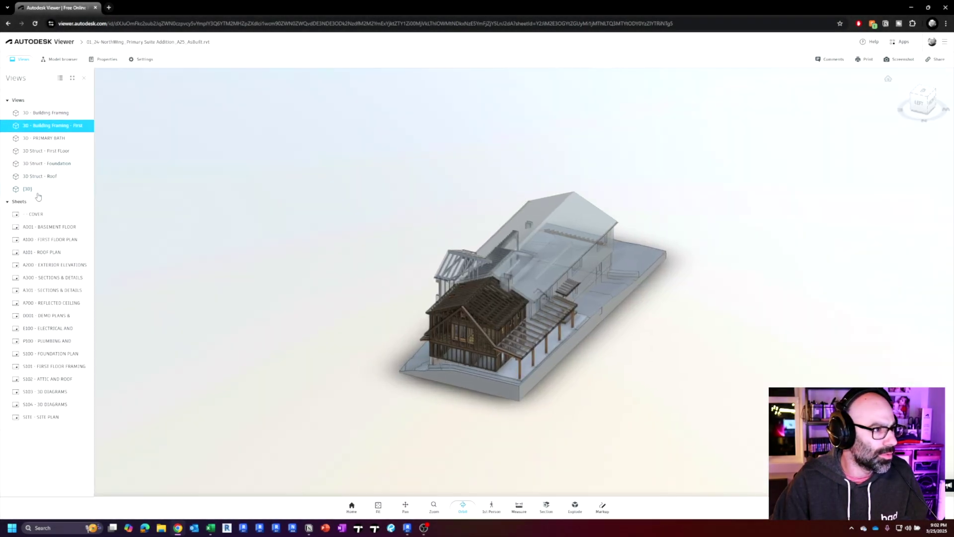
pyautogui.click(67, 152)
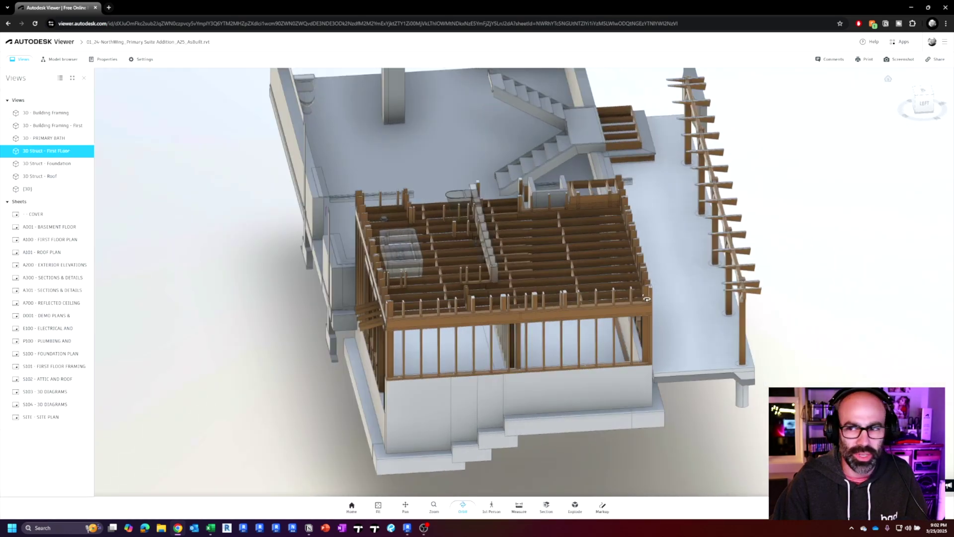
pyautogui.moveTo(646, 299); pyautogui.dragTo(604, 299)
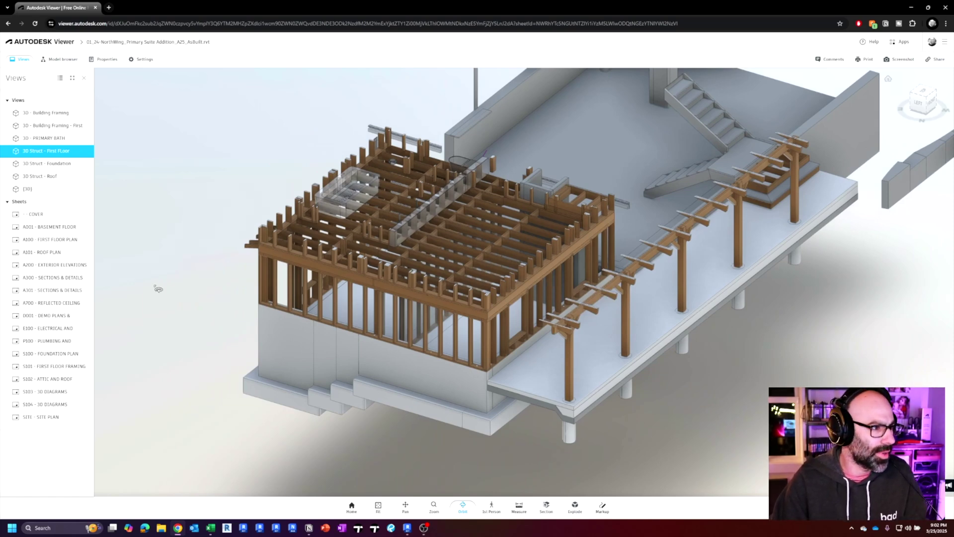
pyautogui.scroll(3, 364, 332)
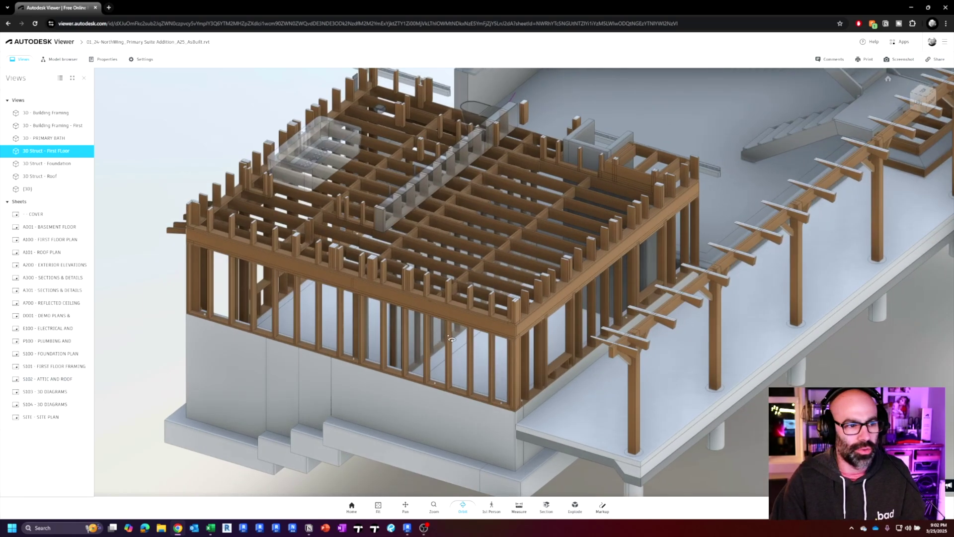
# - Measure the distance along the top of the foundation wall from its step to the patio corner
pyautogui.click(518, 515)
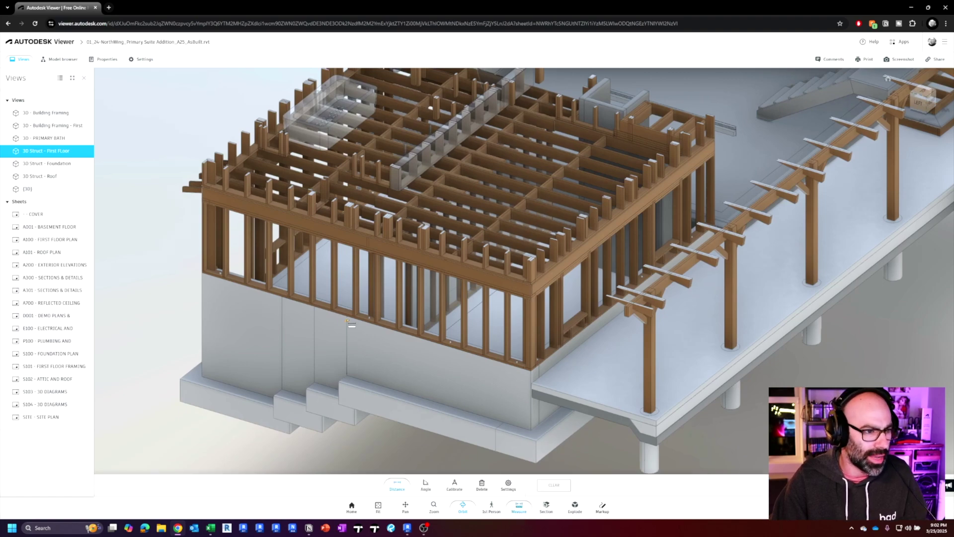
pyautogui.click(531, 370)
pyautogui.scroll(2, 533, 375)
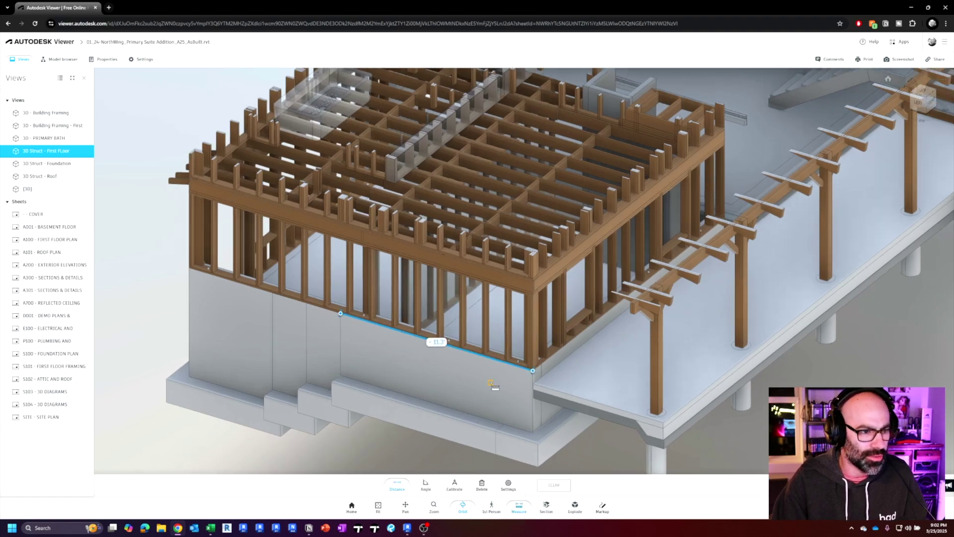
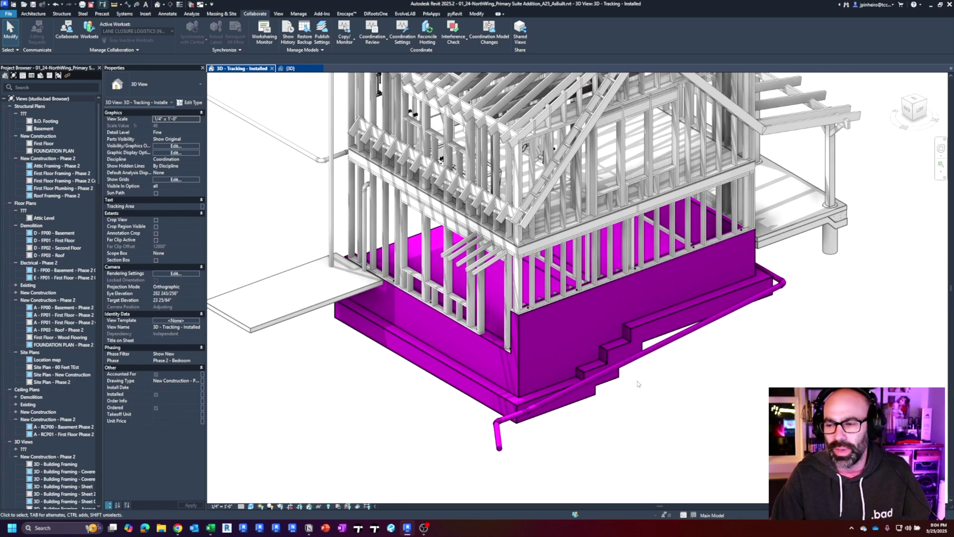
# - Inspect the install date and installed status of the 10" concrete foundation wall in the 3D - Tracking - Installed view
pyautogui.scroll(3, 562, 359)
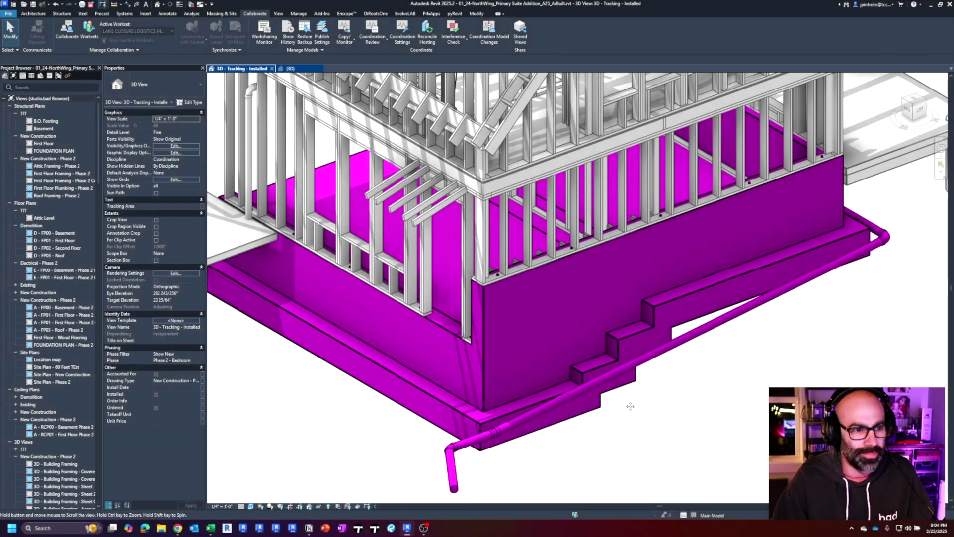
pyautogui.click(433, 311)
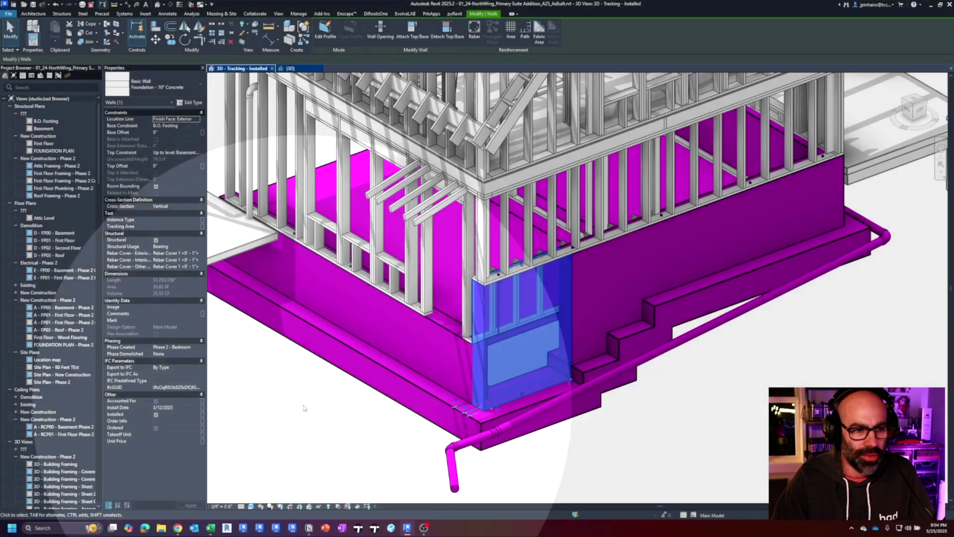
pyautogui.click(306, 408)
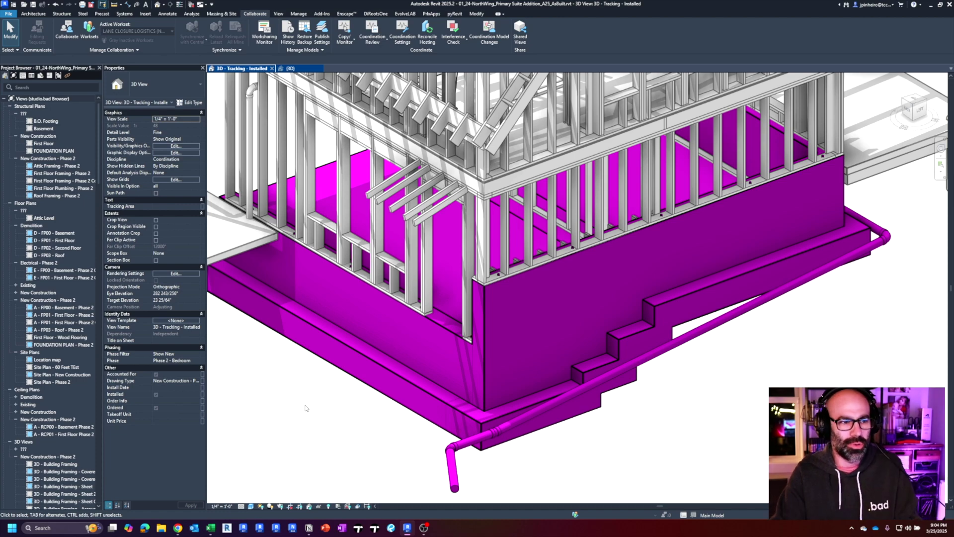
pyautogui.scroll(-3, 493, 313)
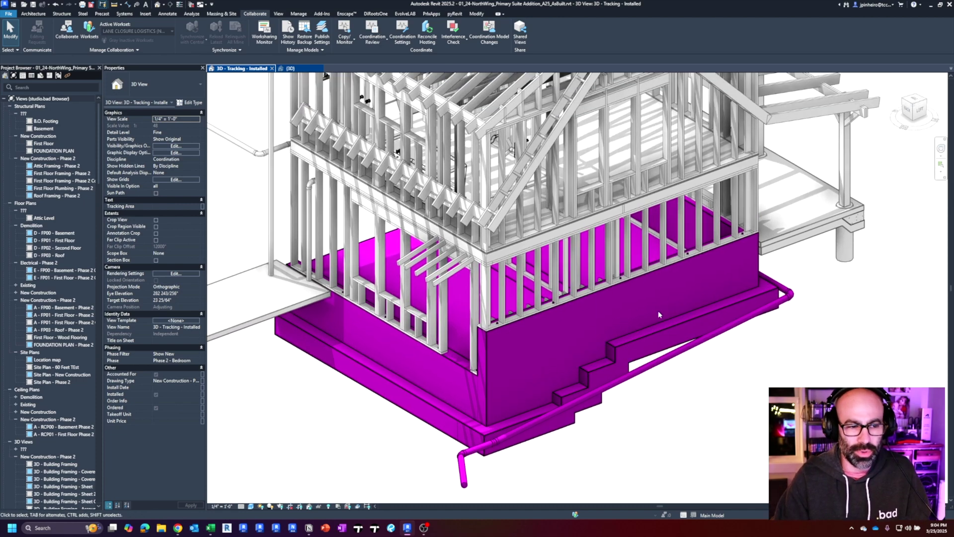
pyautogui.scroll(4, 654, 320)
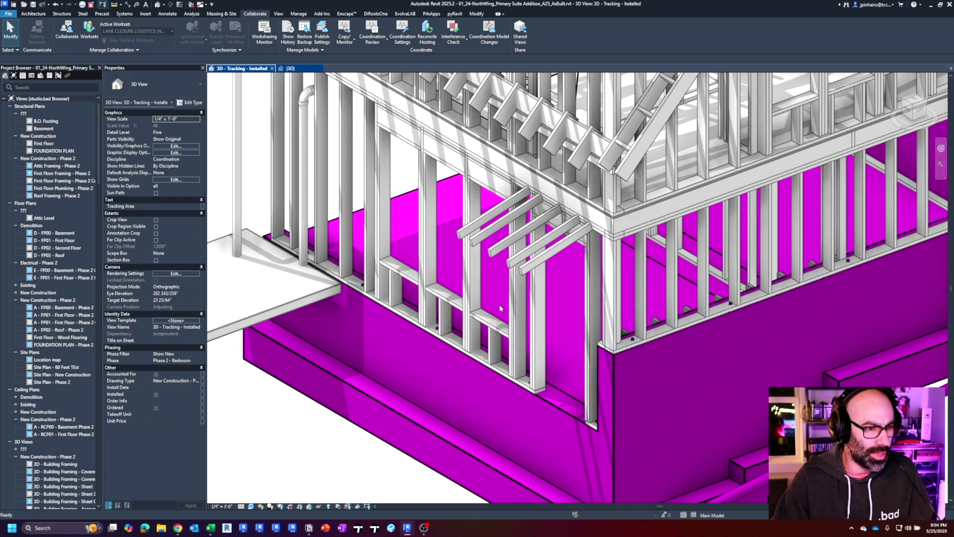
# - Check the Installed Status filters in the tracking view's visibility and graphic overrides, leaving them unchanged
pyautogui.press('v')
pyautogui.press('g')
pyautogui.click(566, 180)
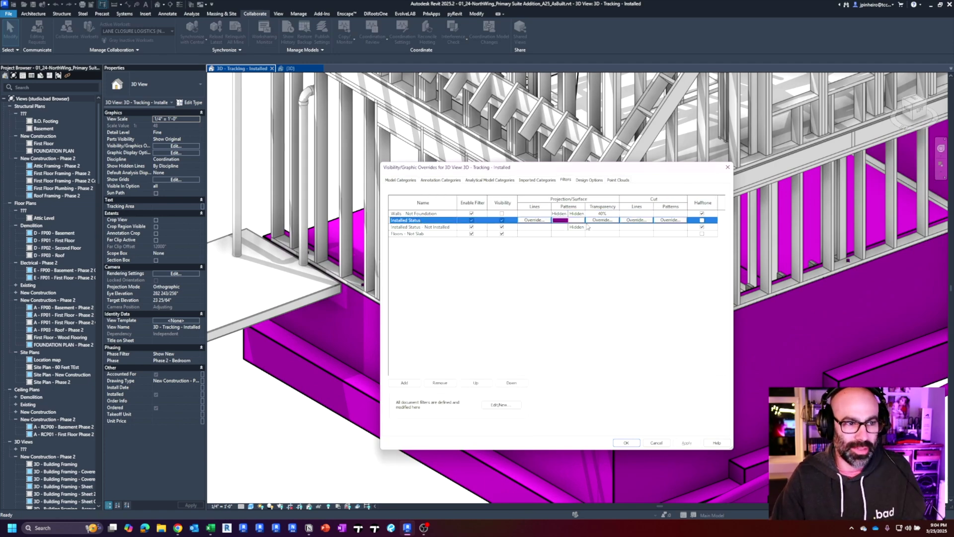
pyautogui.click(442, 228)
pyautogui.click(657, 443)
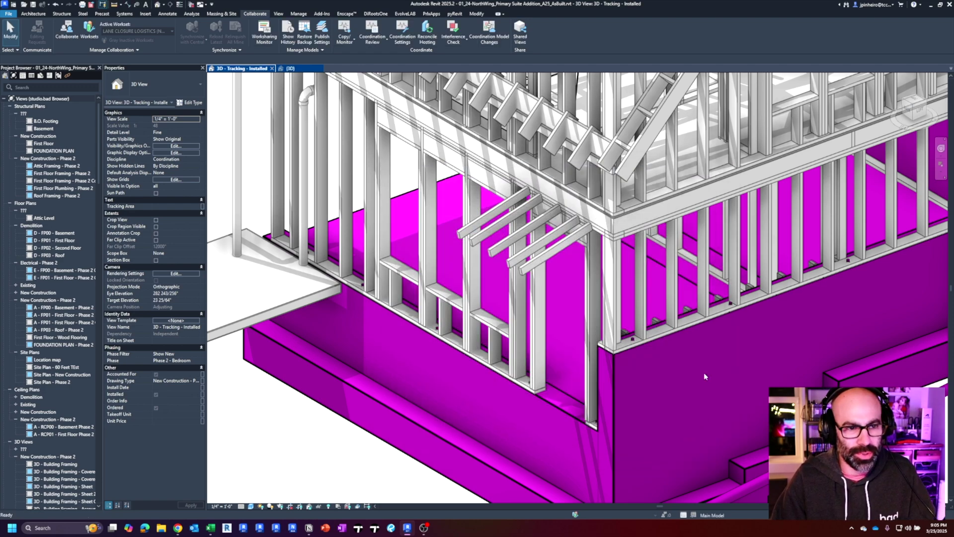
# - Try to mark the patio's timber corner column together with the beam system above it as installed
pyautogui.scroll(-3, 704, 371)
pyautogui.scroll(5, 711, 294)
pyautogui.scroll(2, 711, 294)
pyautogui.click(708, 294)
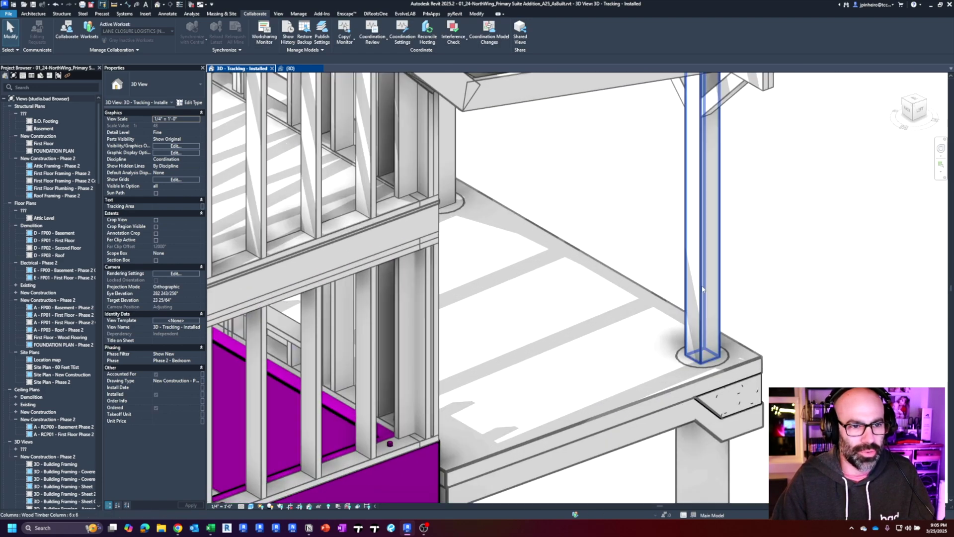
pyautogui.scroll(-3, 708, 294)
pyautogui.keyDown('shift'); pyautogui.moveTo(708, 294); pyautogui.dragTo(205, 267, button='middle'); pyautogui.keyUp('shift')
pyautogui.scroll(4, 687, 250)
pyautogui.scroll(-3, 687, 250)
pyautogui.keyDown('ctrl'); pyautogui.click(672, 256); pyautogui.keyUp('ctrl')
pyautogui.click(156, 234)
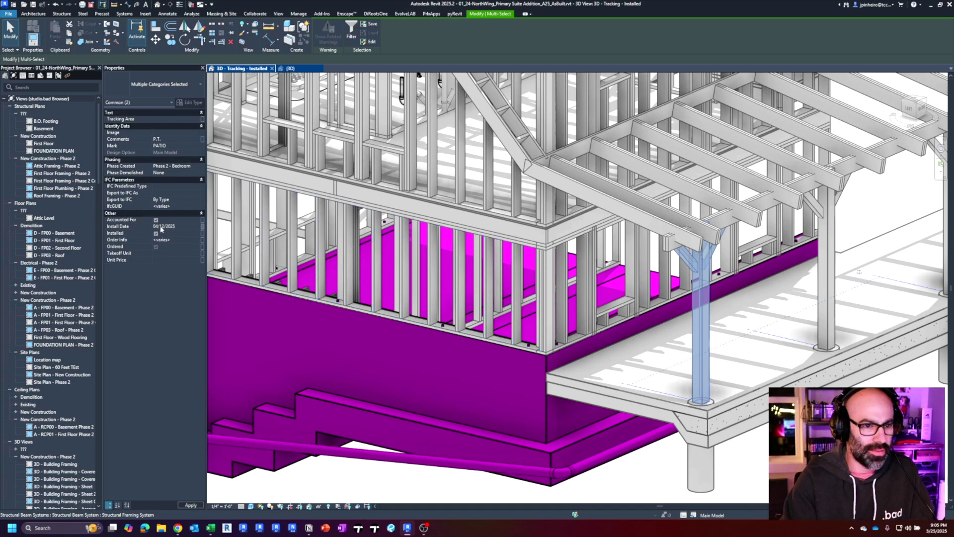
pyautogui.press('Escape')
pyautogui.keyDown('shift'); pyautogui.moveTo(669, 410); pyautogui.dragTo(596, 380, button='middle'); pyautogui.keyUp('shift')
pyautogui.scroll(-5, 646, 398)
pyautogui.keyDown('shift'); pyautogui.moveTo(685, 412); pyautogui.dragTo(723, 422, button='middle'); pyautogui.keyUp('shift')
pyautogui.scroll(3, 724, 421)
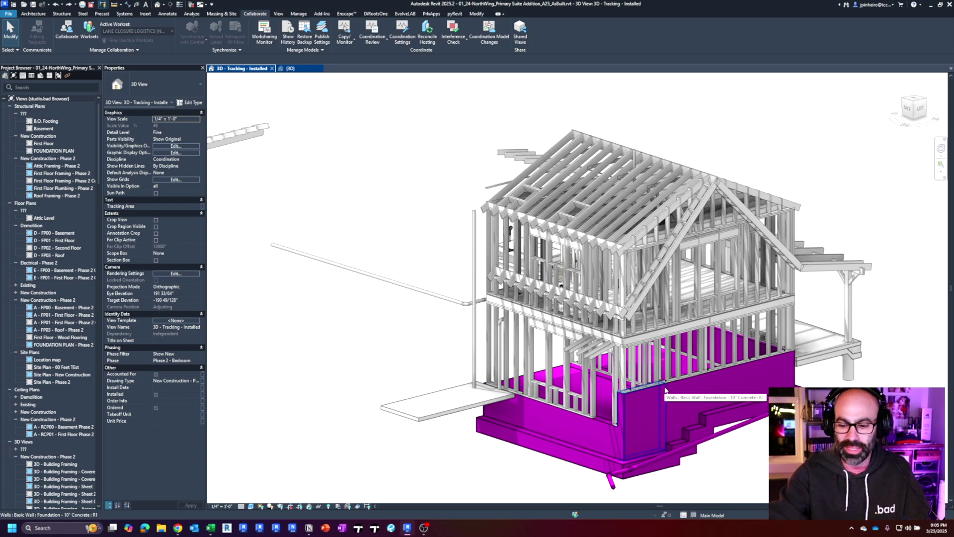